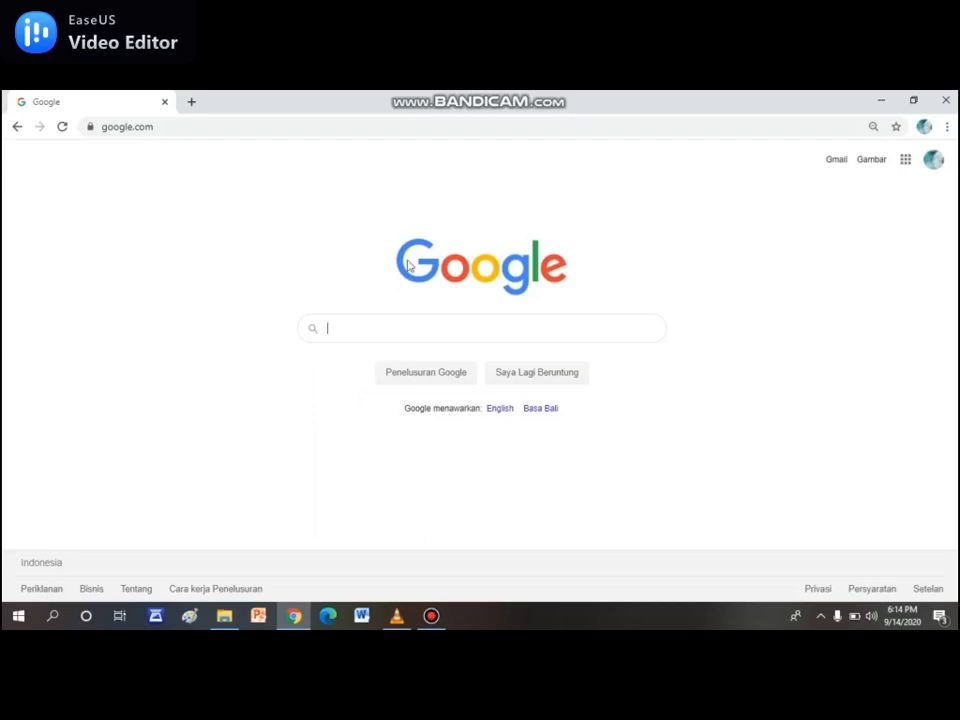
Go to simpelfar.poltektegal.ac.id in Chrome using the address bar suggestion for 'simpel'
left_click(248, 132)
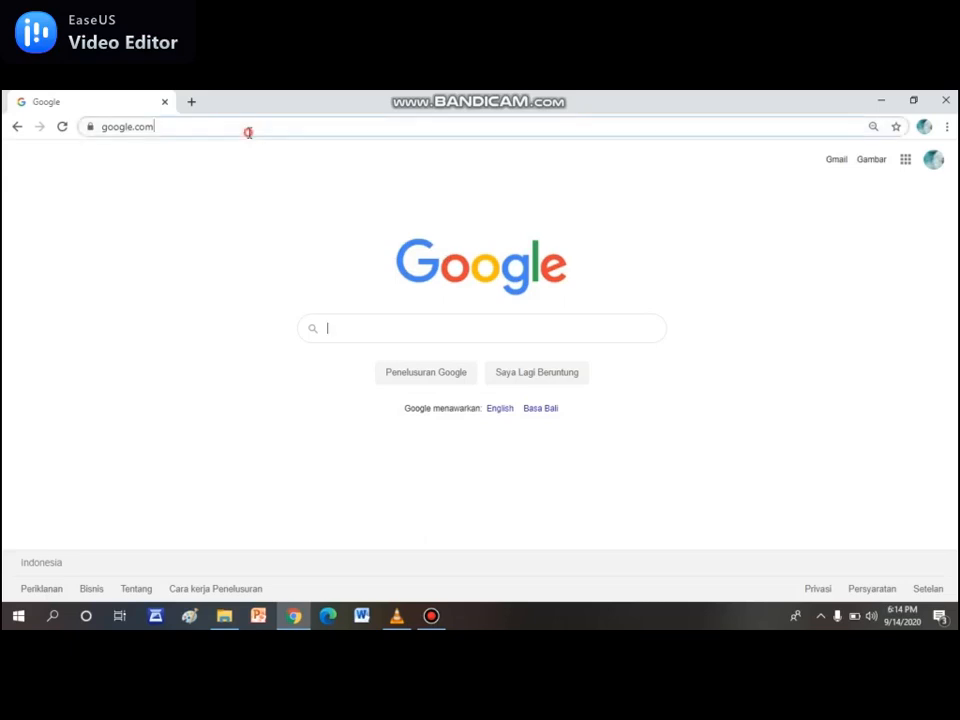
key("BackSpace")
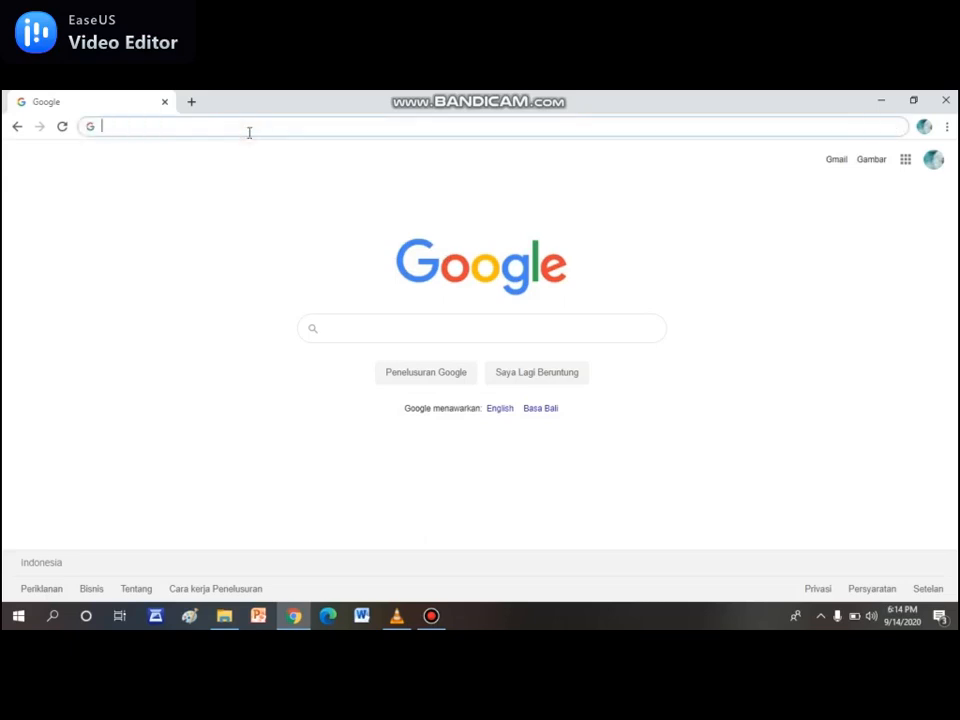
type("si")
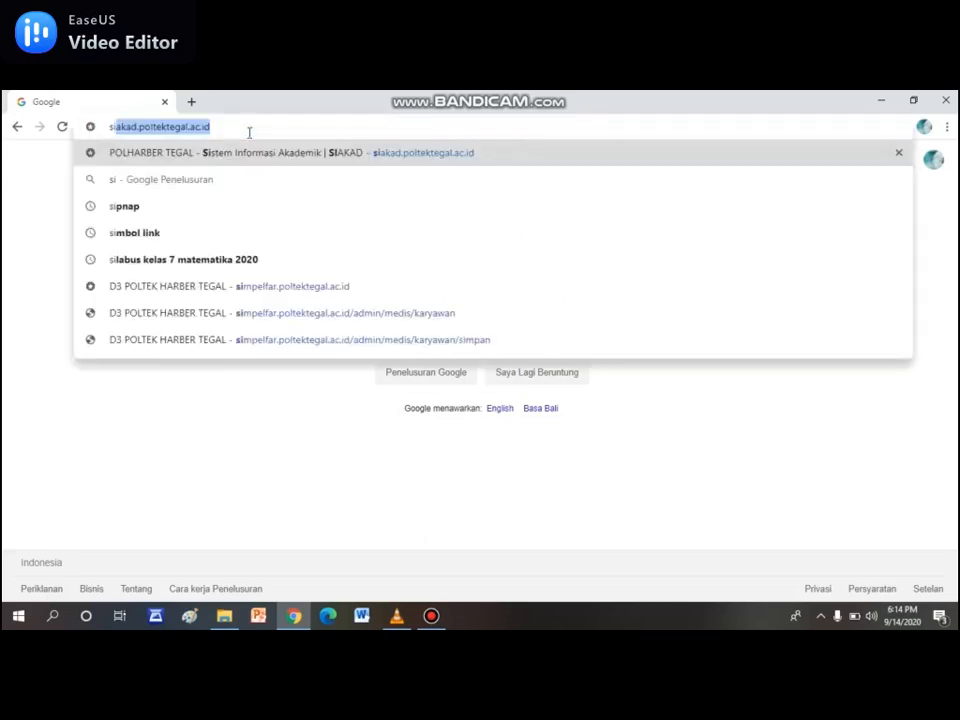
type("mpe")
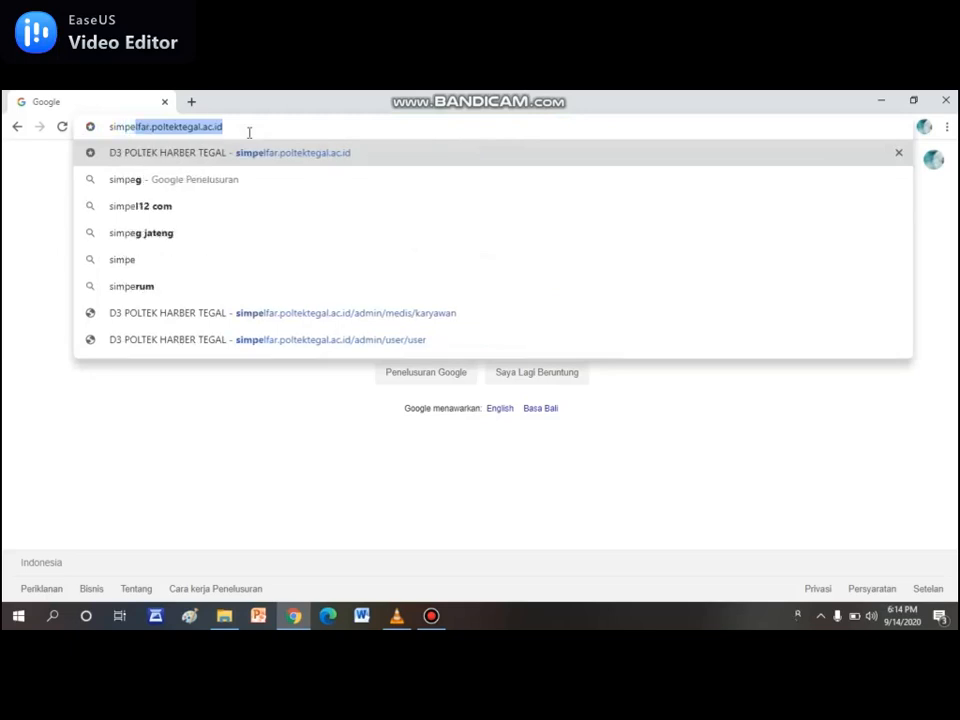
type("l")
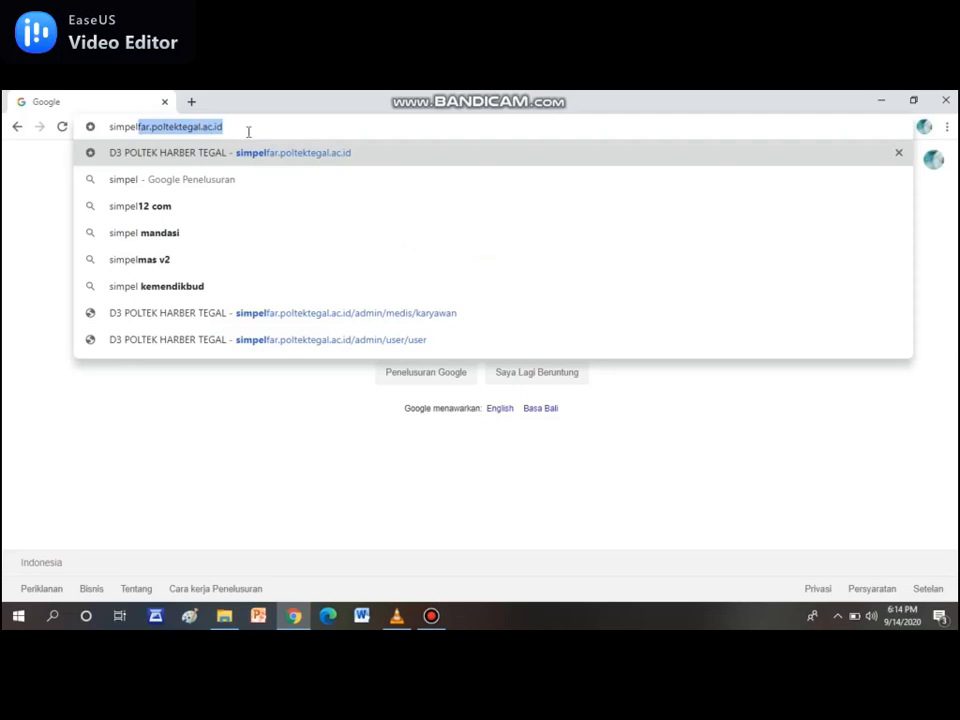
key("Return")
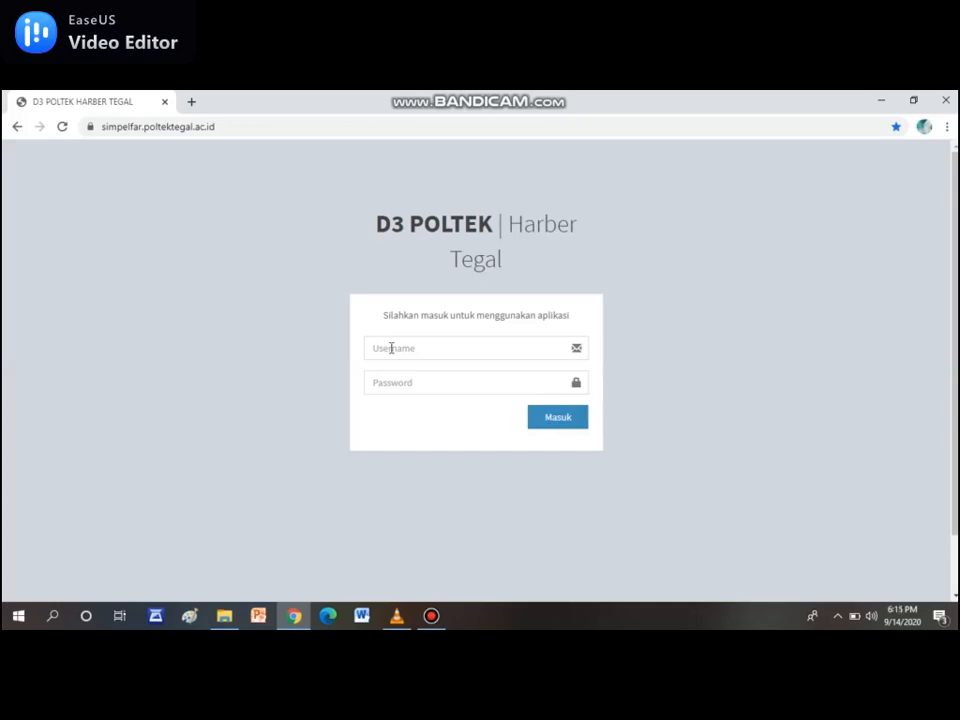
Sign in with the saved autocomplete username and the account password
left_click(392, 349)
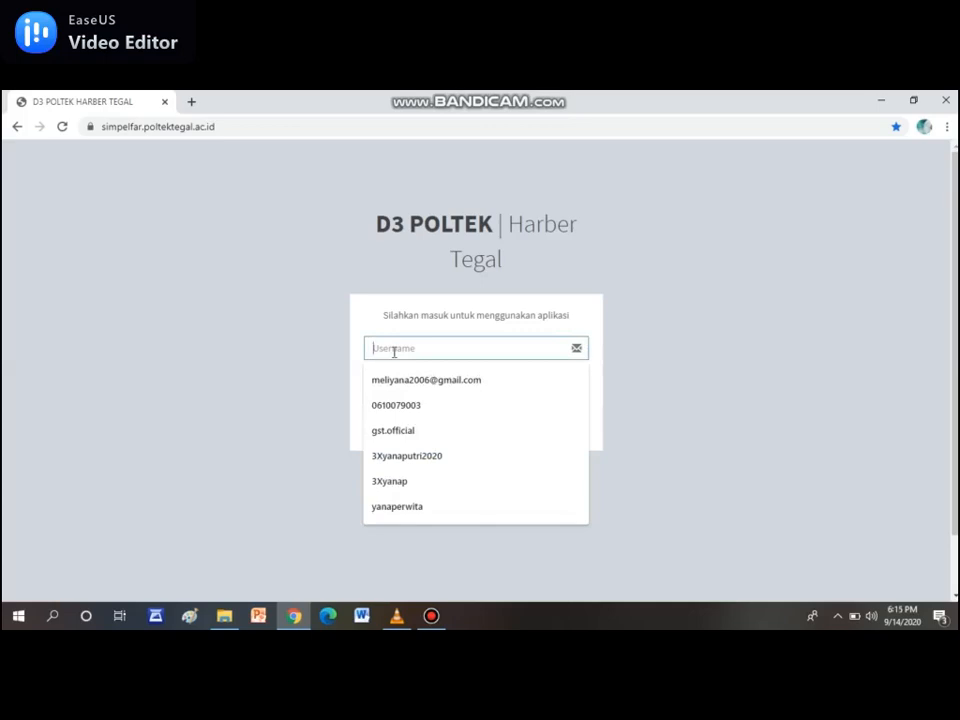
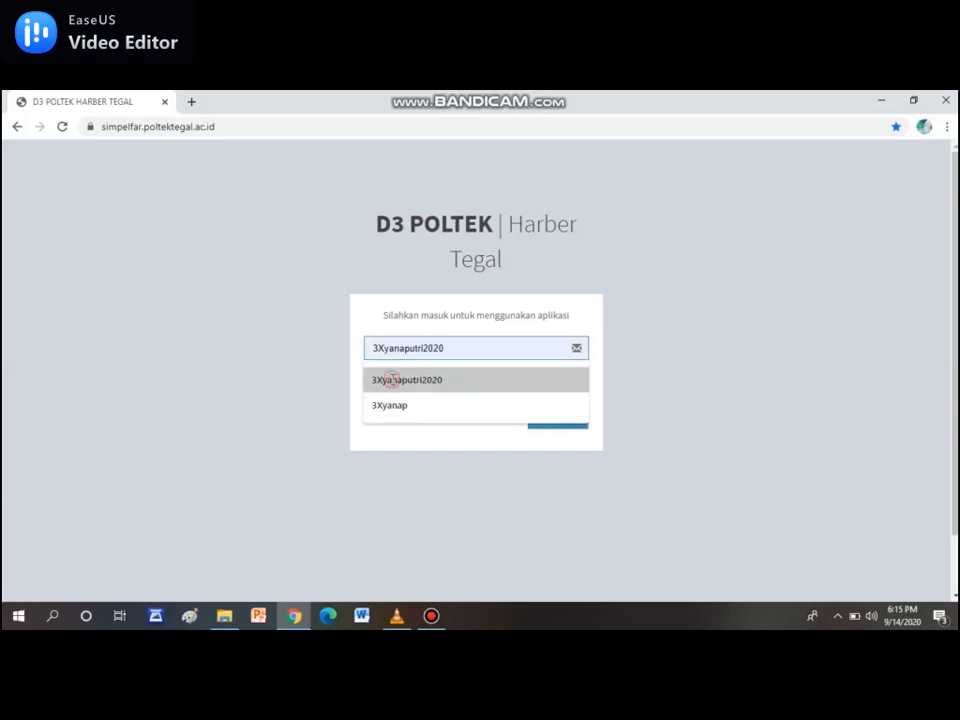
left_click(393, 381)
left_click(398, 383)
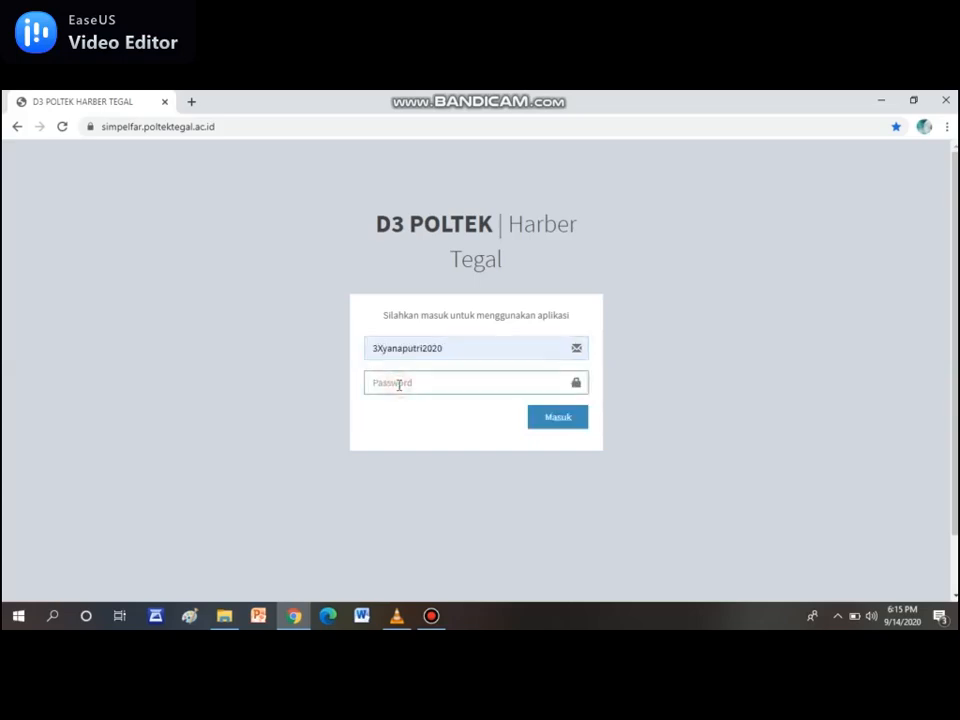
type("••••••")
left_click(563, 426)
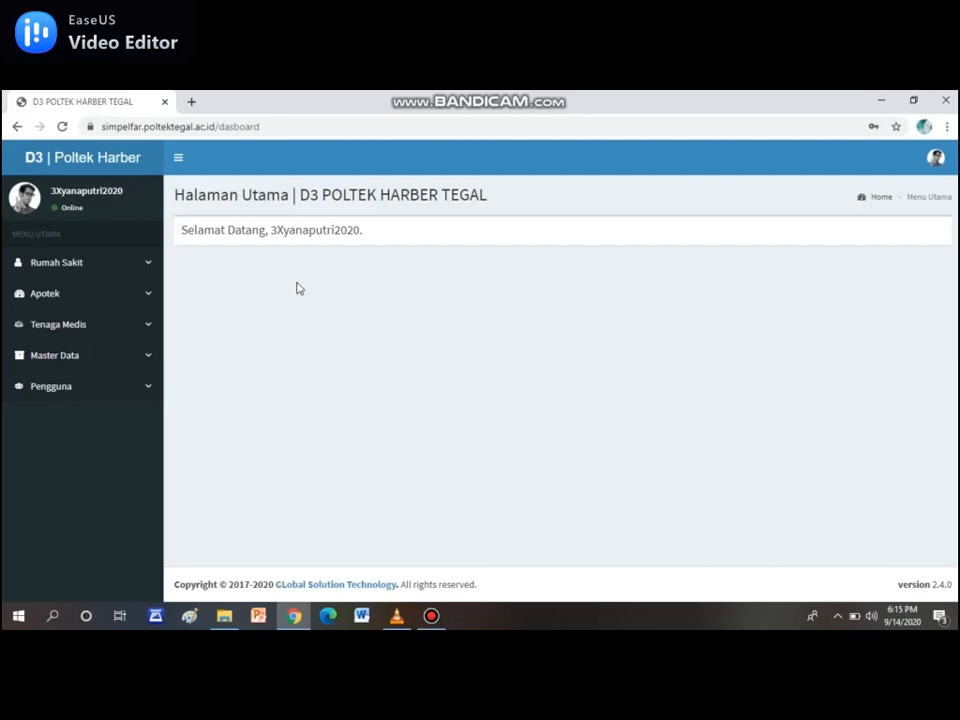
Expand Apotek, open the Pemasukan records, and start a new medicine intake entry
left_click(53, 296)
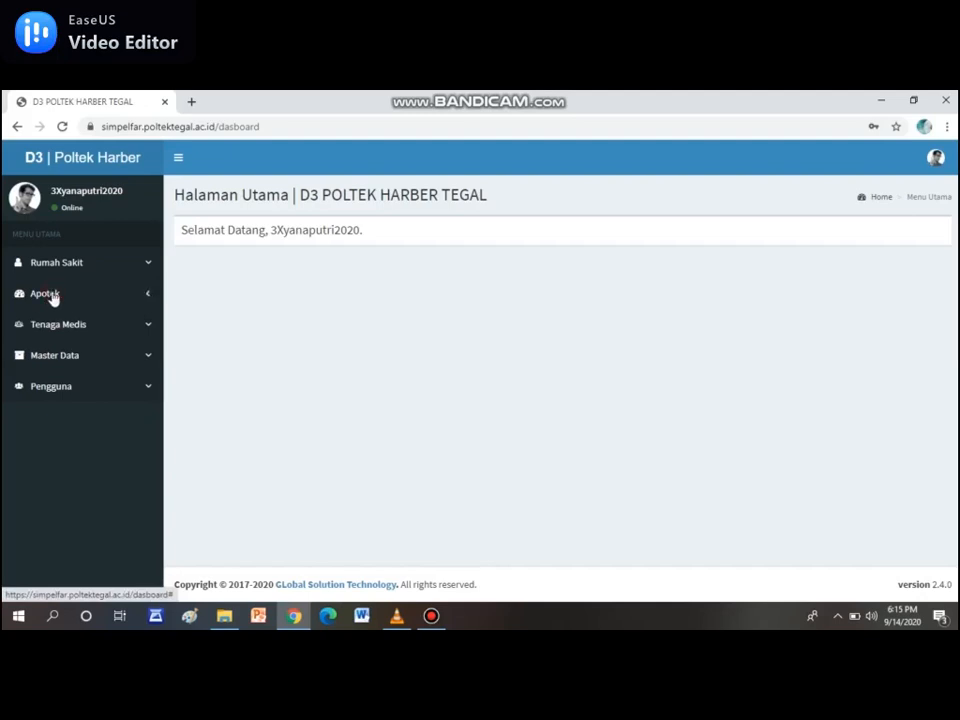
left_click(53, 296)
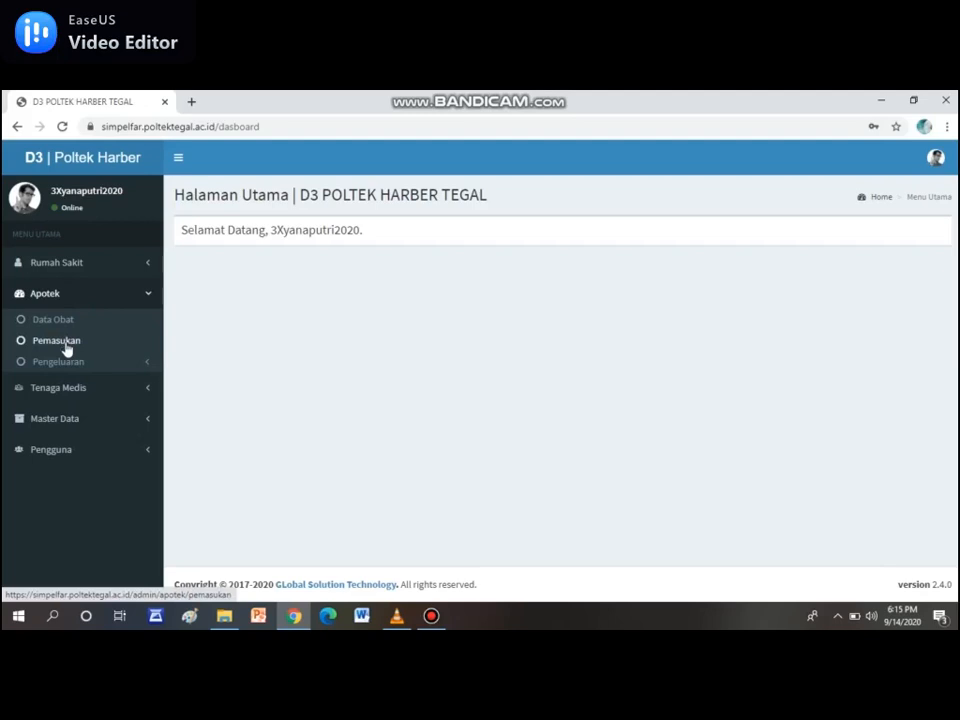
left_click(62, 341)
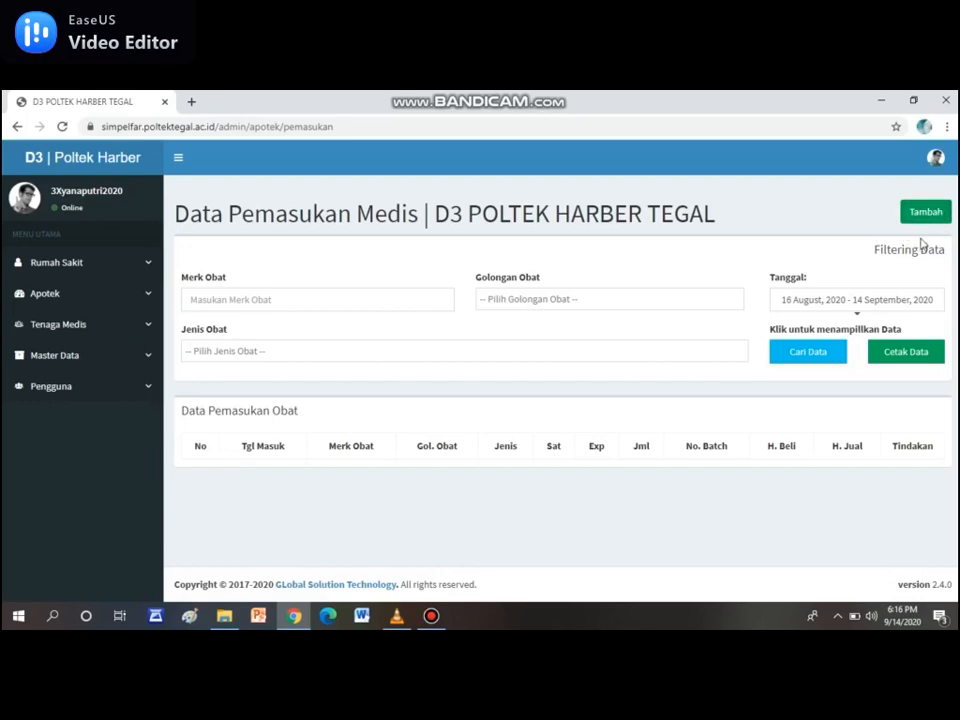
left_click(923, 215)
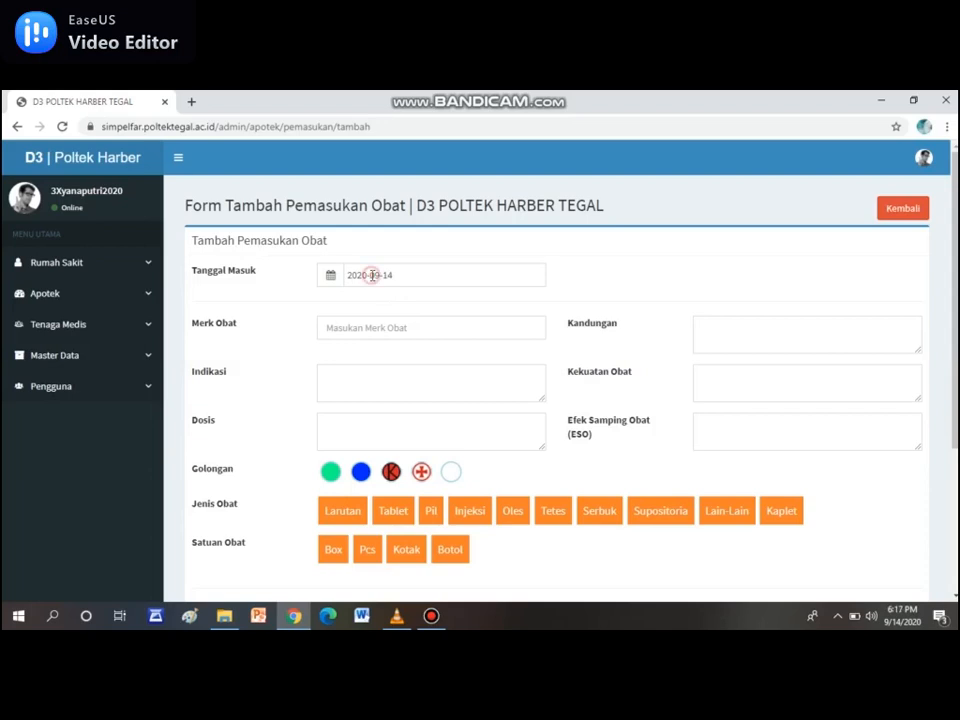
Bring up the date picker for the Tanggal Masuk field
left_click(372, 275)
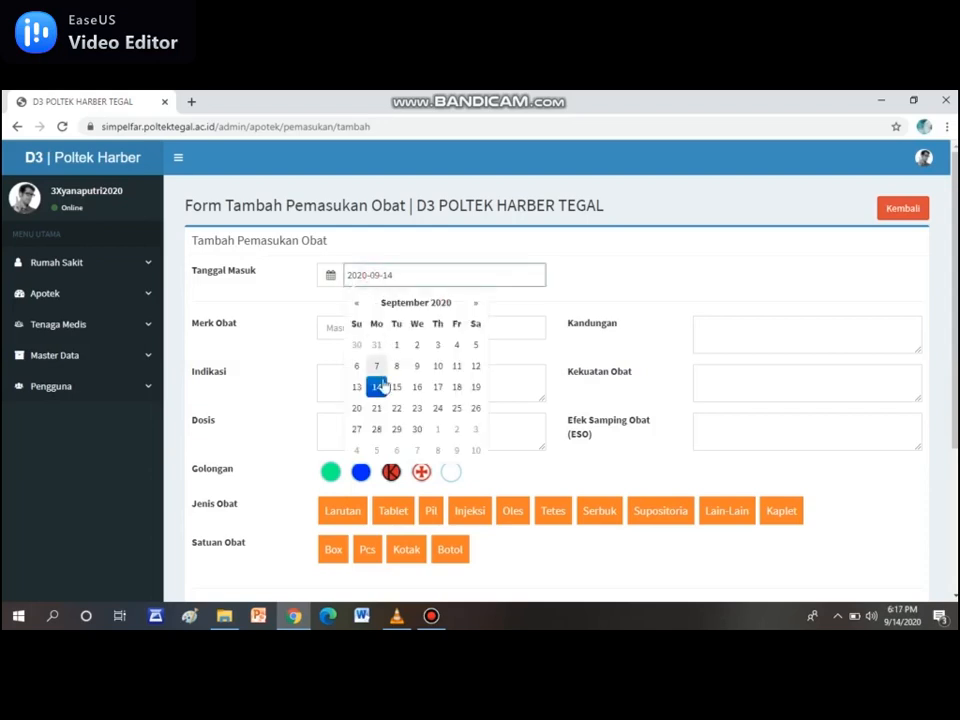
Pick 14 September 2020 as the Tanggal Masuk entry date
left_click(356, 306)
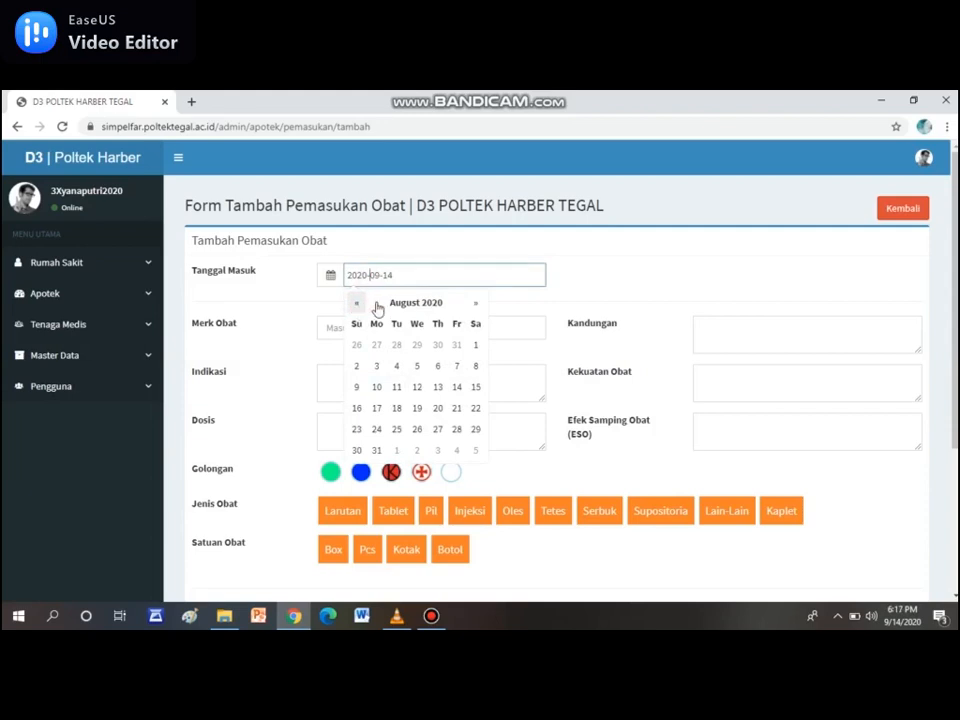
left_click(475, 309)
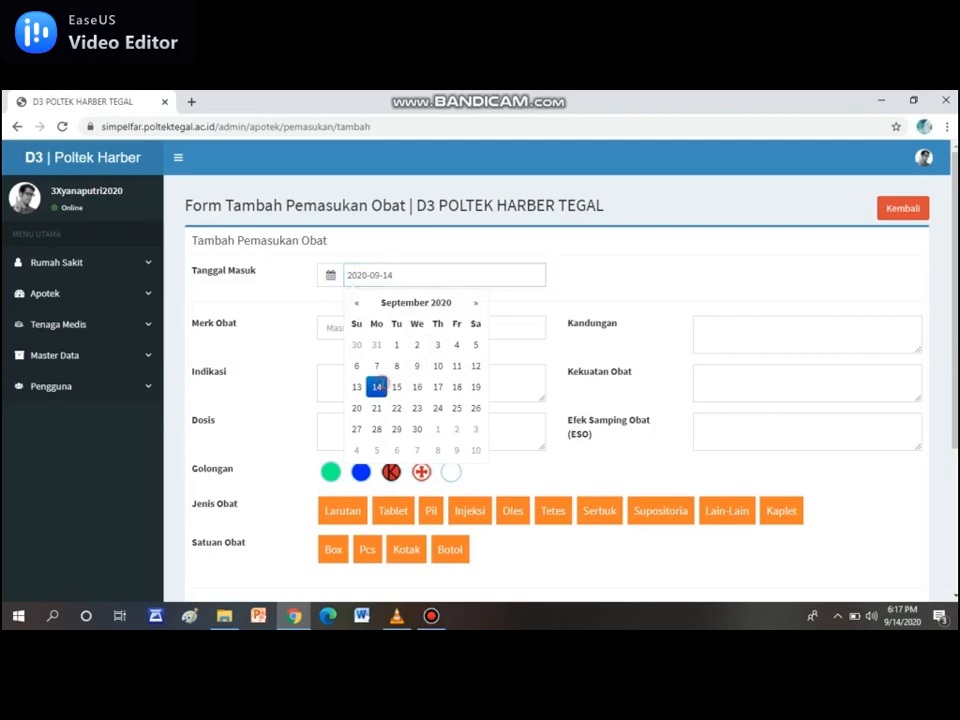
left_click(377, 386)
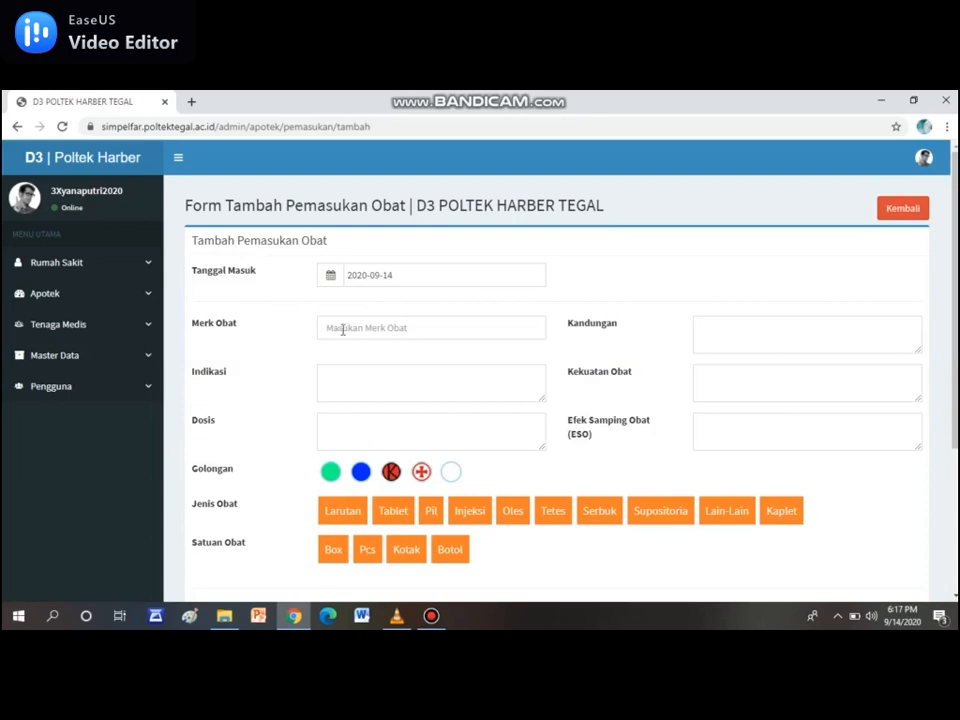
Enter Panadol as Merk Obat and Parasetamol as Kandungan
left_click(343, 330)
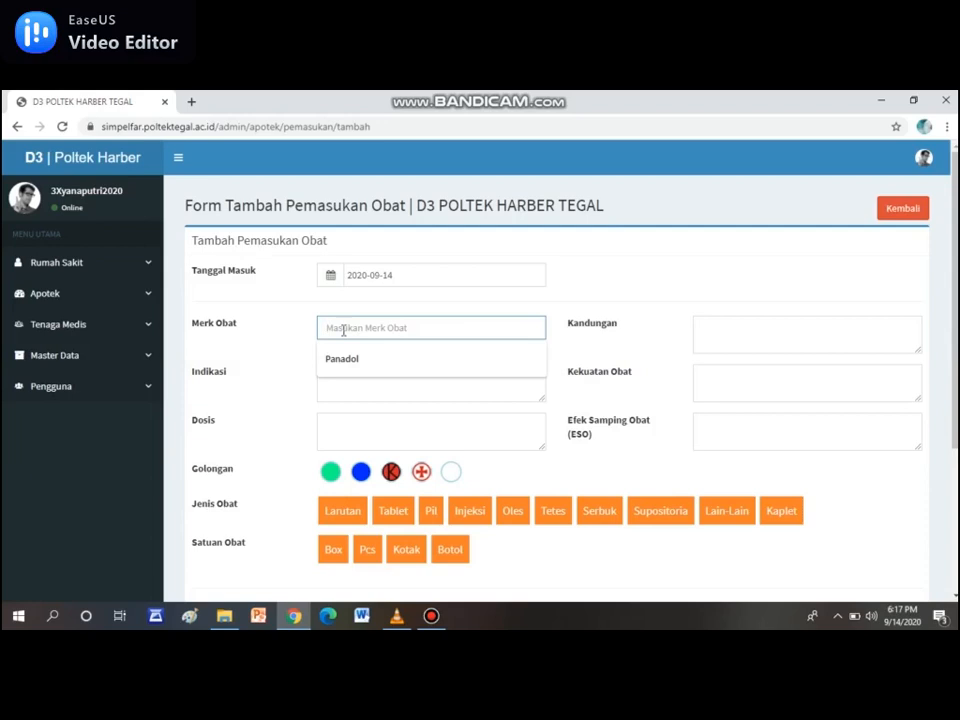
type("Panadol")
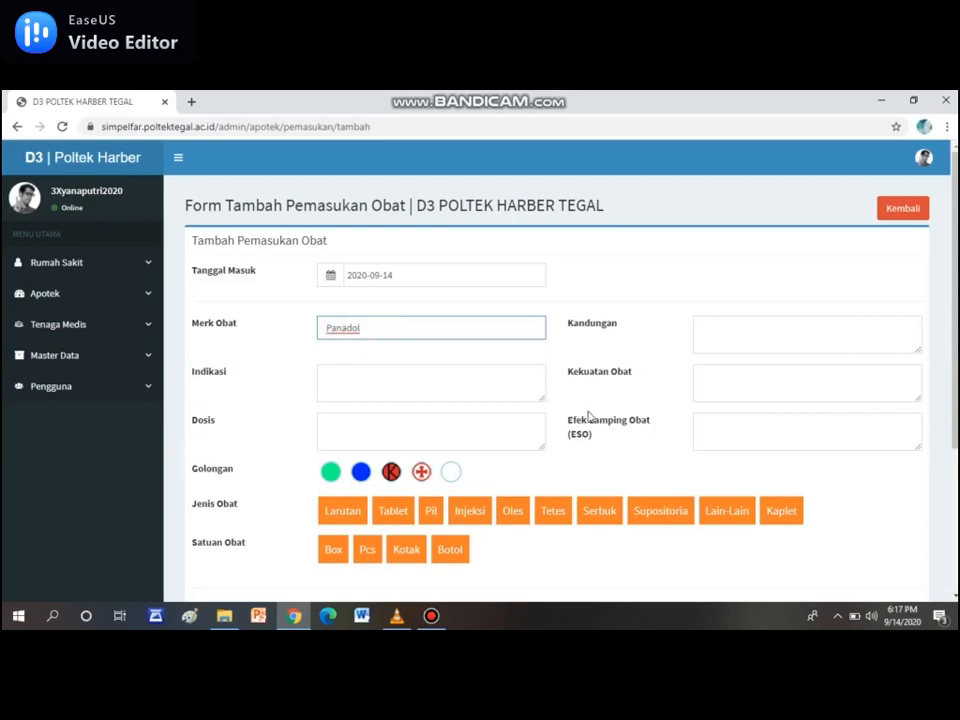
left_click(713, 338)
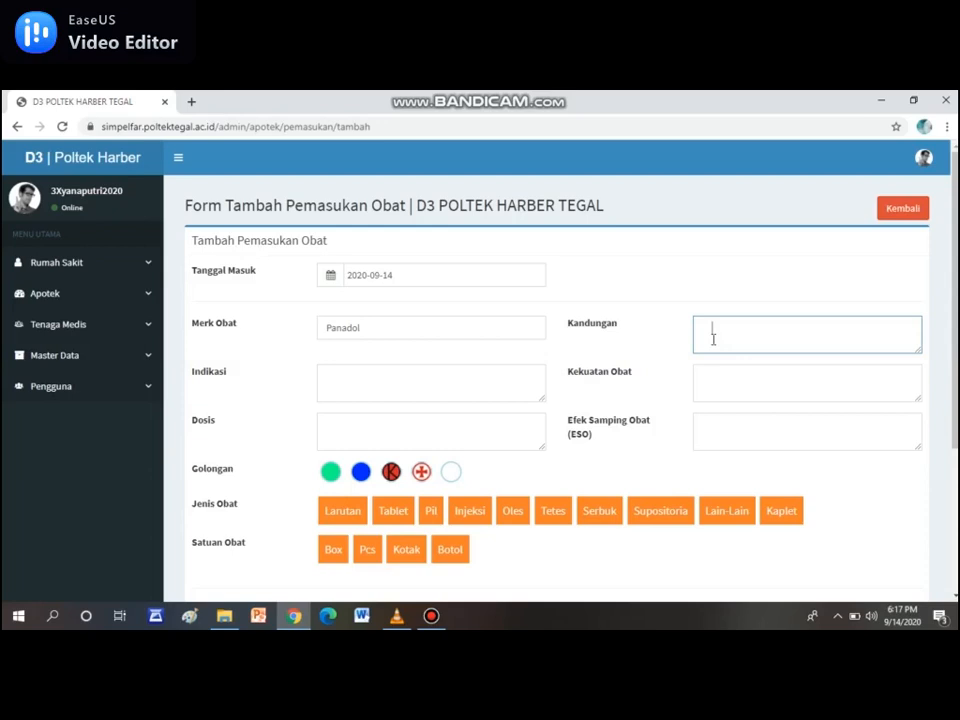
type("Parasetamol")
Fill Indikasi with Antipiretik, Kekuatan Obat with 500 mg, and Dosis with 3 x 1
left_click(394, 381)
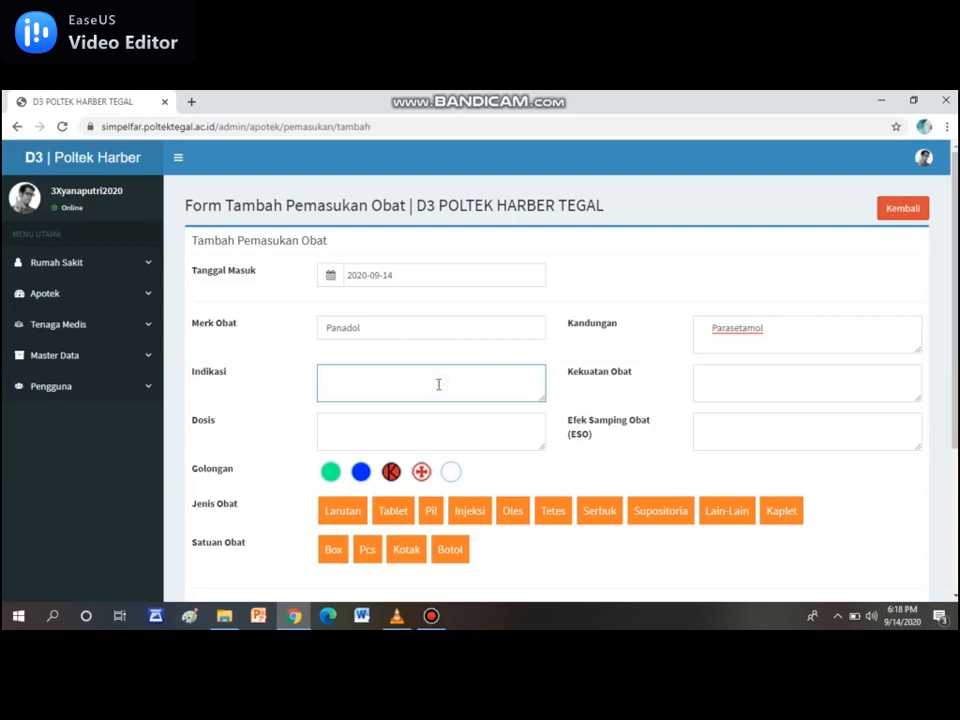
type("Antipiretik")
left_click(731, 384)
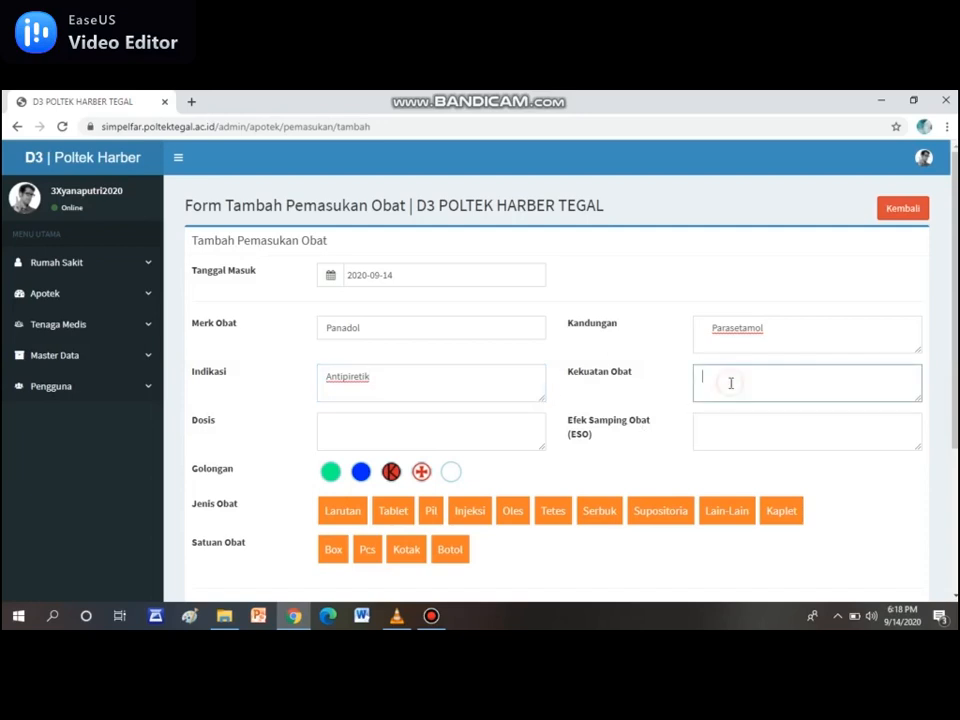
type("500 mg")
left_click(442, 440)
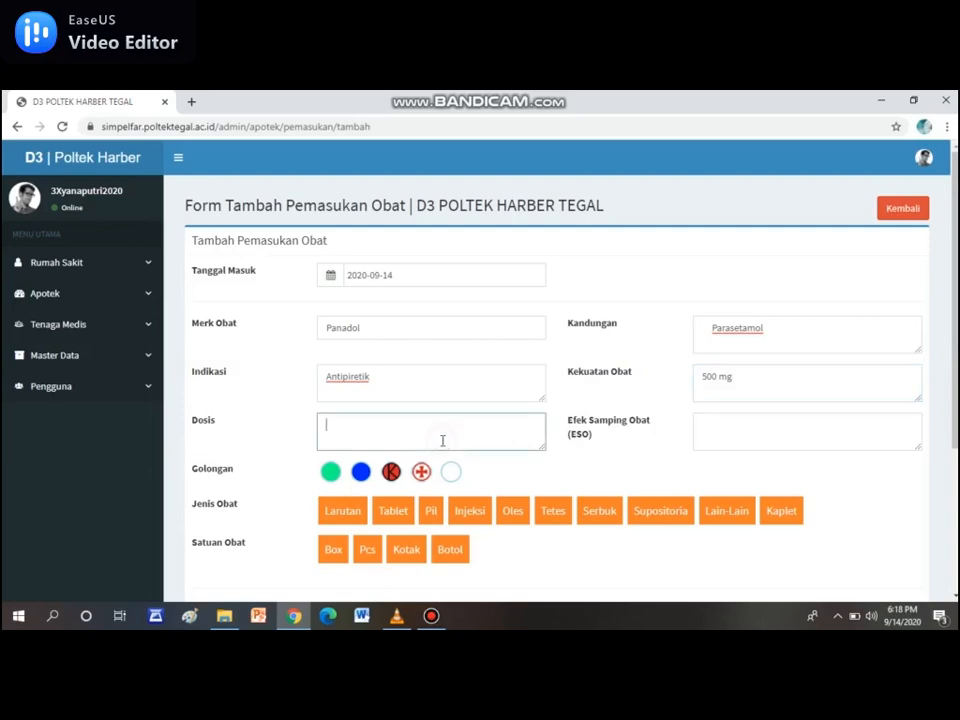
type("3 x1")
key("BackSpace")
type("1")
left_click(740, 434)
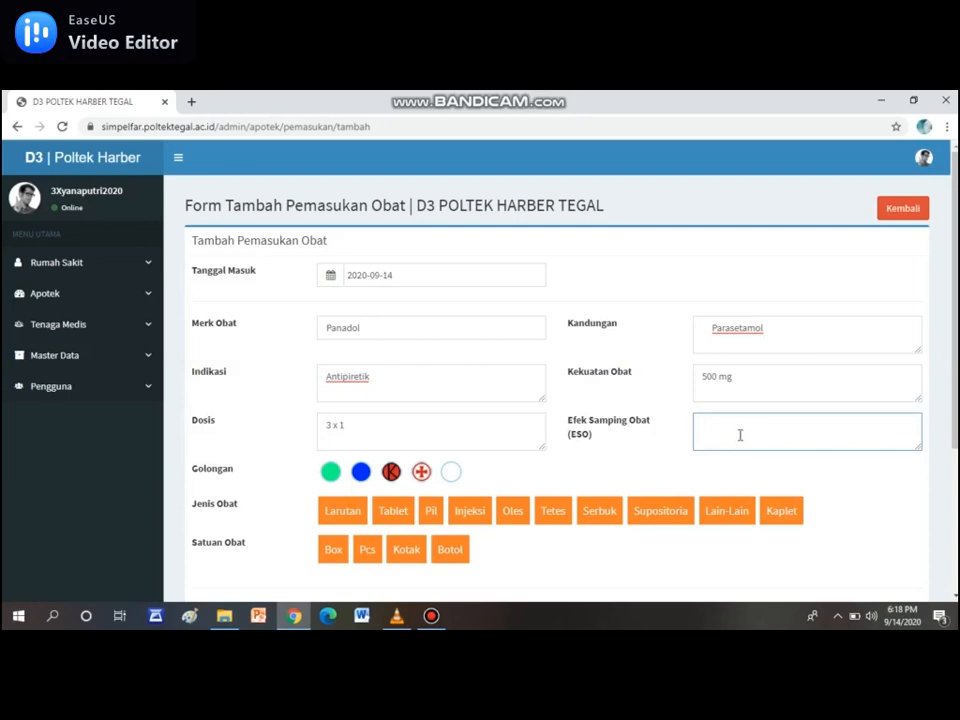
Enter 'Hepatotoksik untuk pemakaian jangka panjang' as the Efek Samping Obat (ESO)
type("Hepatotoksik untuk pemakaian jangk")
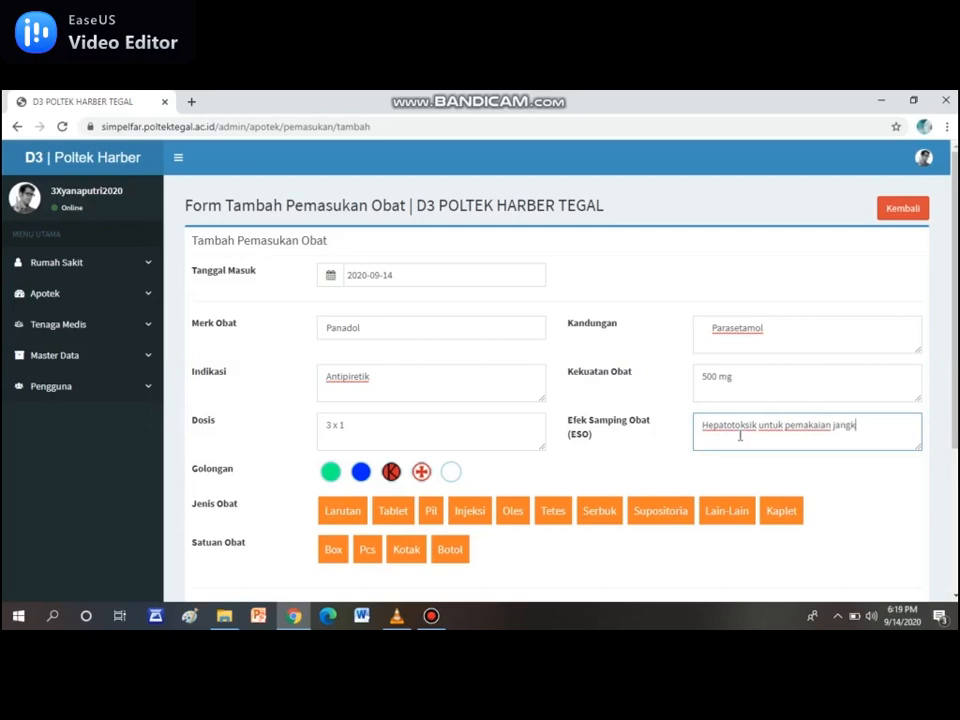
type("a panjang")
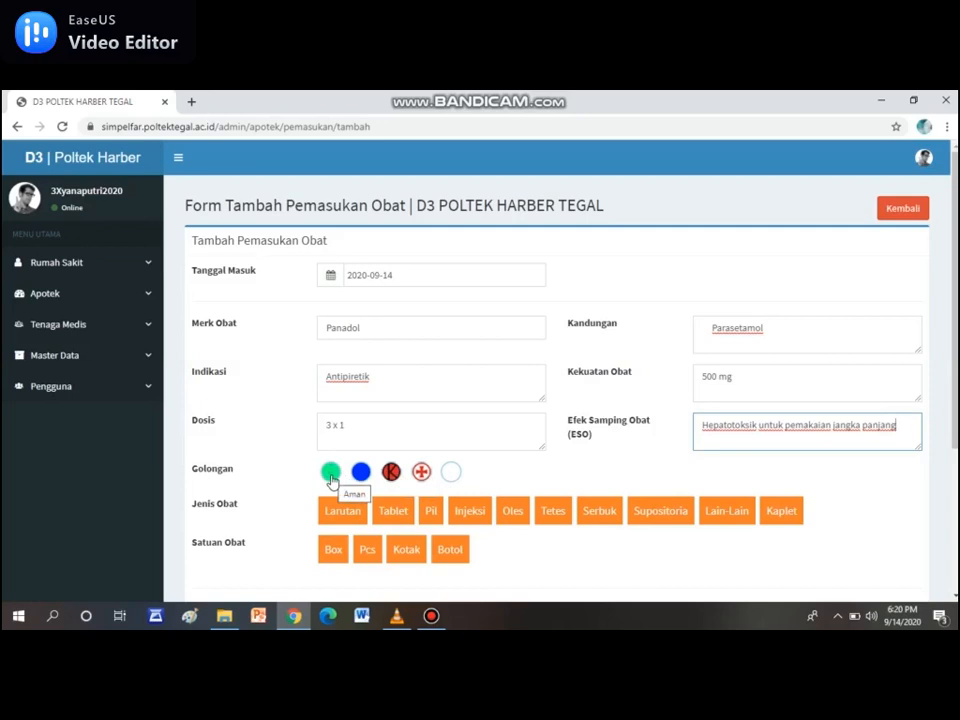
Select the green Aman option in the Golongan row
left_click(331, 480)
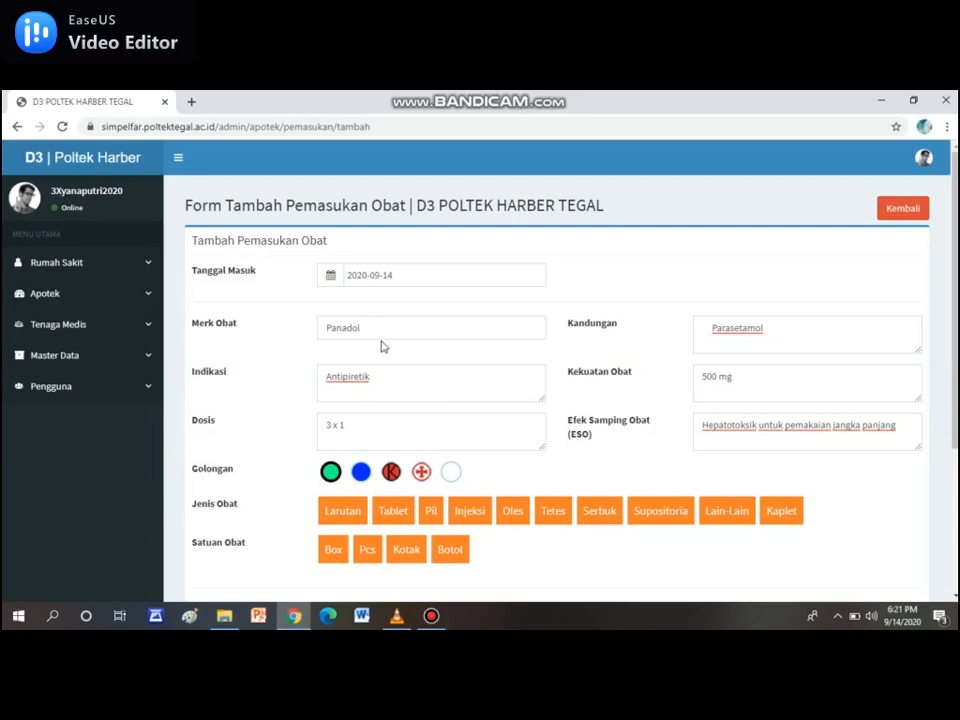
Choose Tablet for Jenis Obat and Pcs for Satuan Obat
left_click(400, 514)
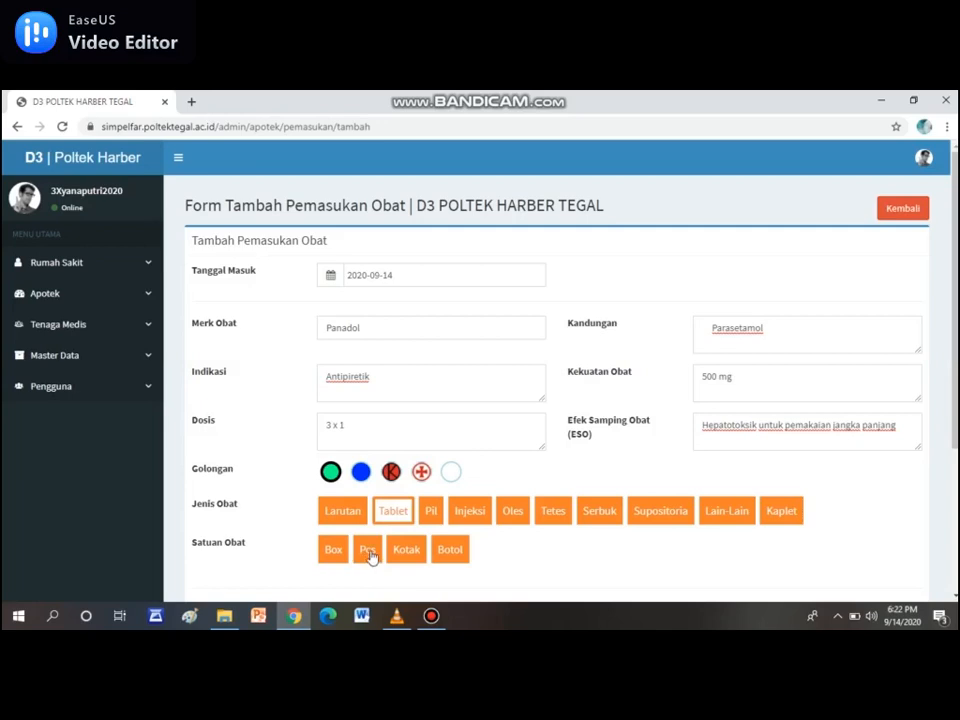
left_click(368, 551)
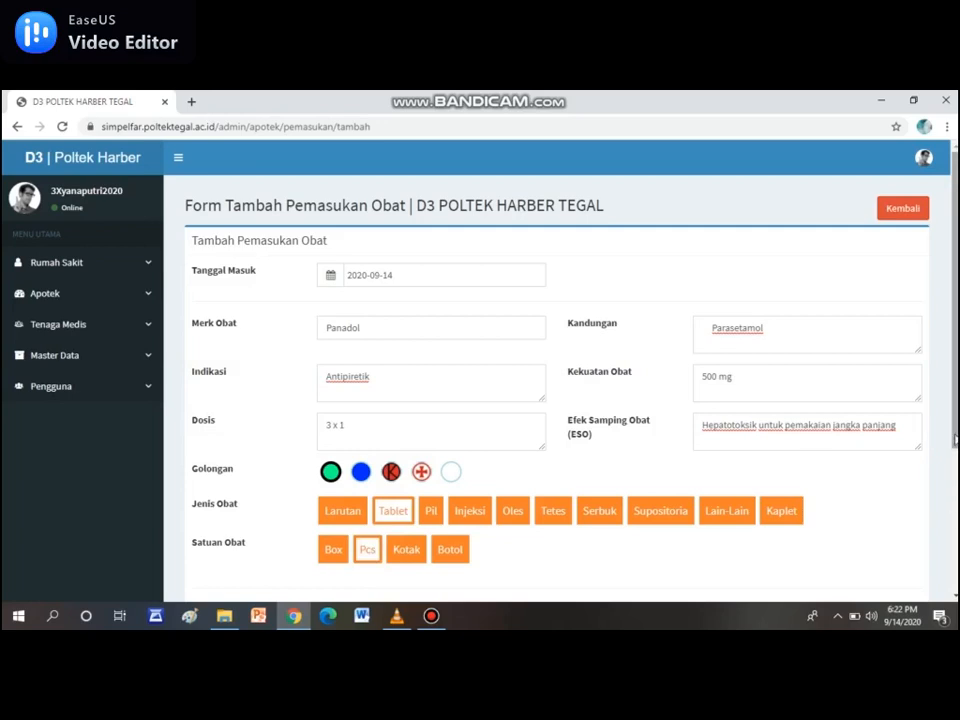
Enter 20 as the Jumlah (incoming quantity) on the Panadol intake form
left_click_drag(953, 439, 953, 545)
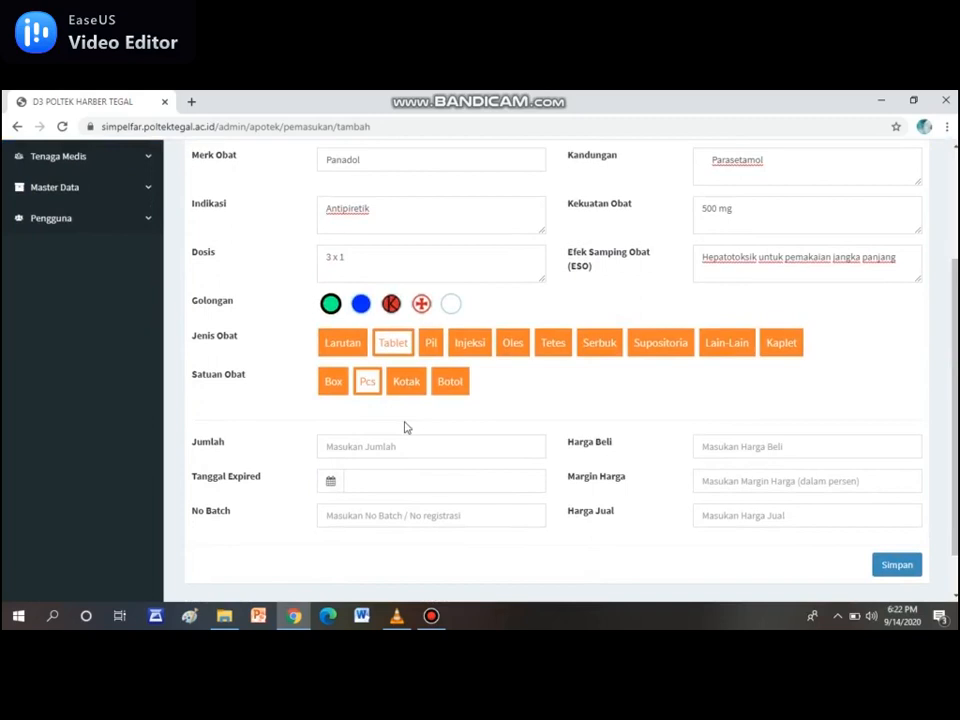
left_click(349, 446)
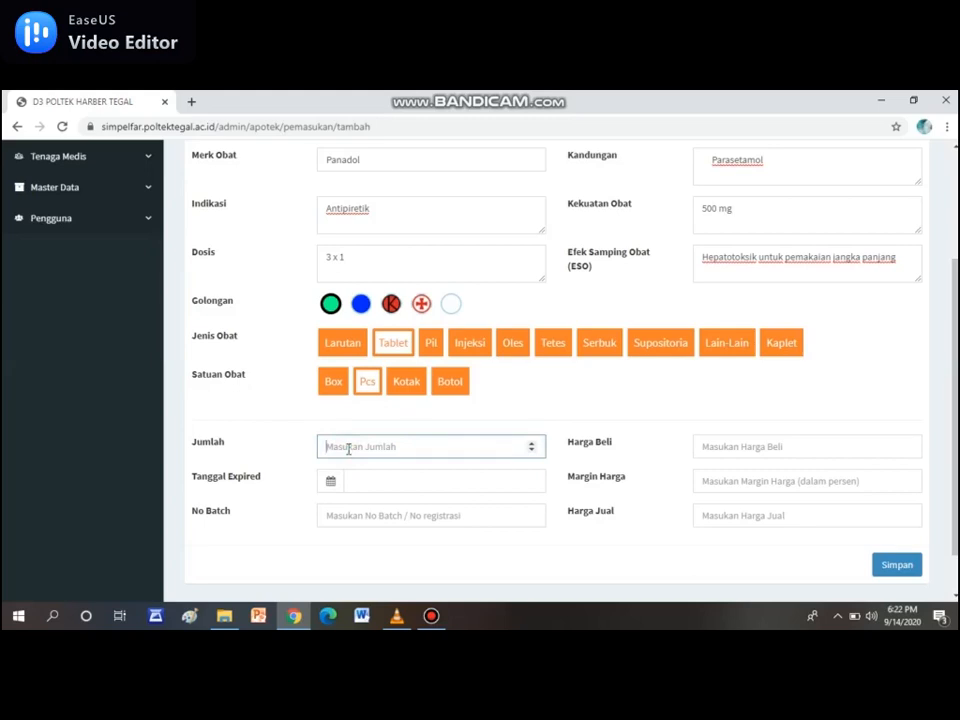
type("20")
left_click(360, 482)
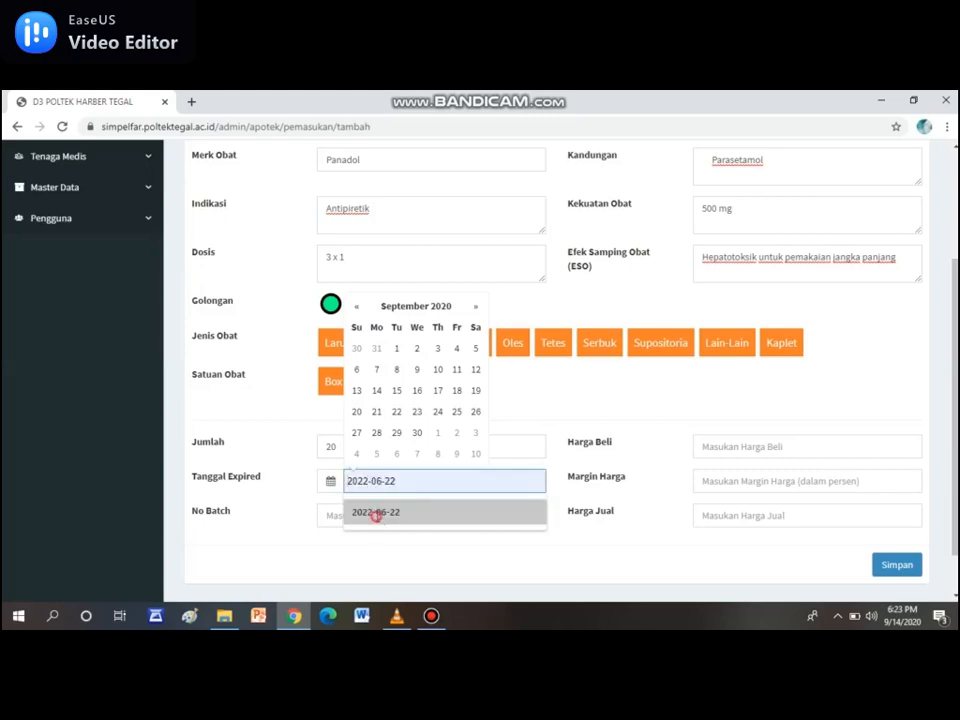
Pick the 2022-06-22 suggestion as the Tanggal Expired date
left_click(377, 516)
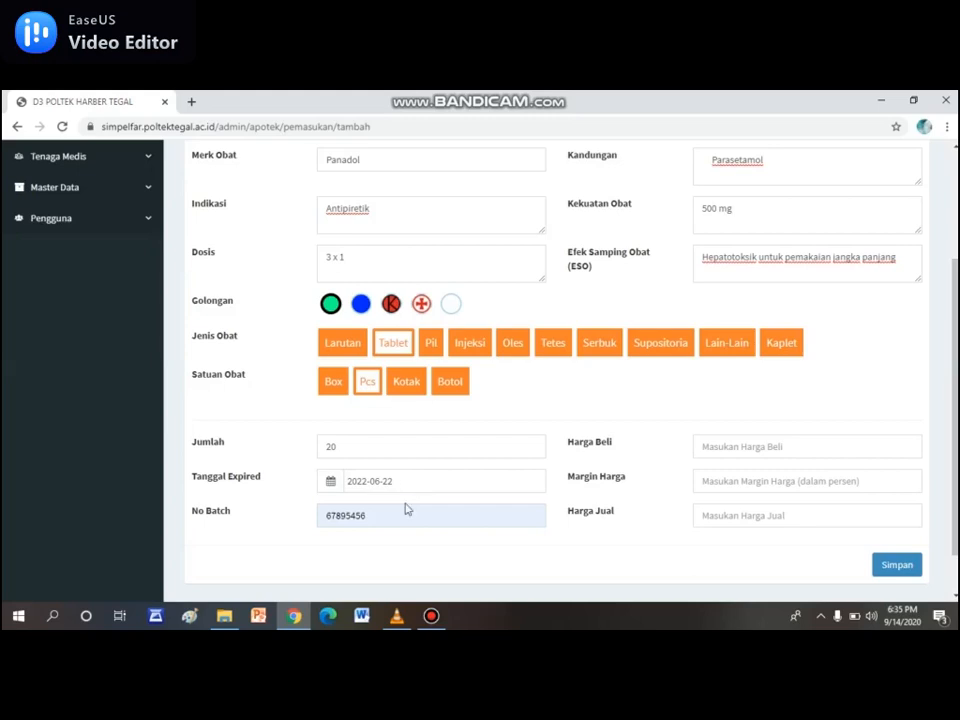
Replace the No Batch value with 67895456 using its autocomplete suggestion
left_click(395, 515)
key("BackSpace")
key("BackSpace")
key("BackSpace")
key("BackSpace")
key("BackSpace")
key("BackSpace")
key("BackSpace")
key("BackSpace")
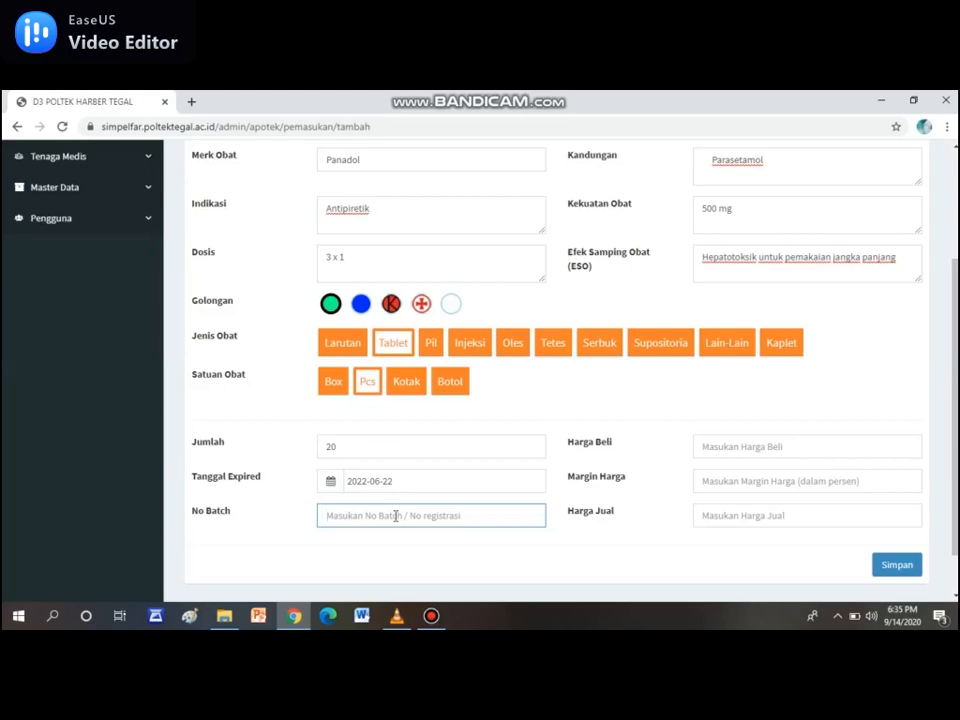
type("67895456")
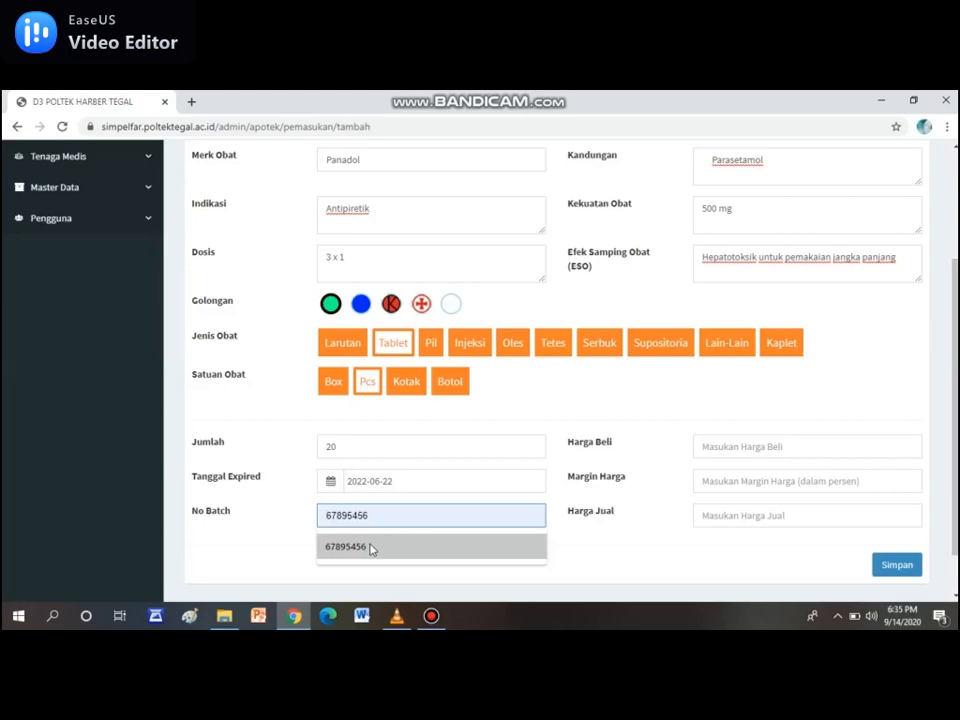
left_click(369, 548)
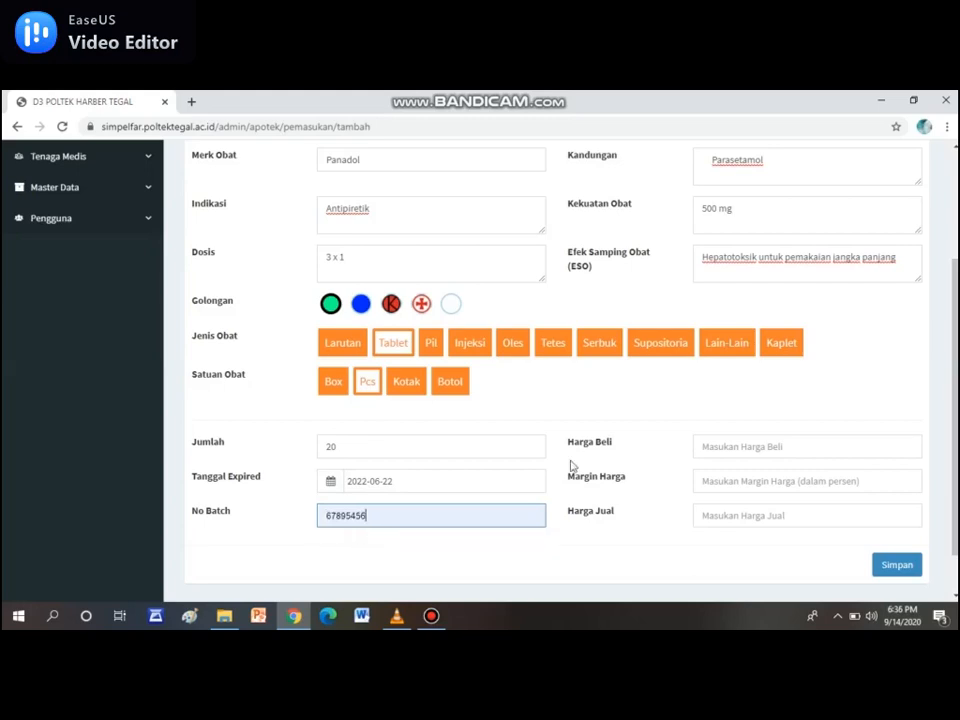
Enter 5000 as Harga Beli so Harga Jual shows 5500
left_click(723, 448)
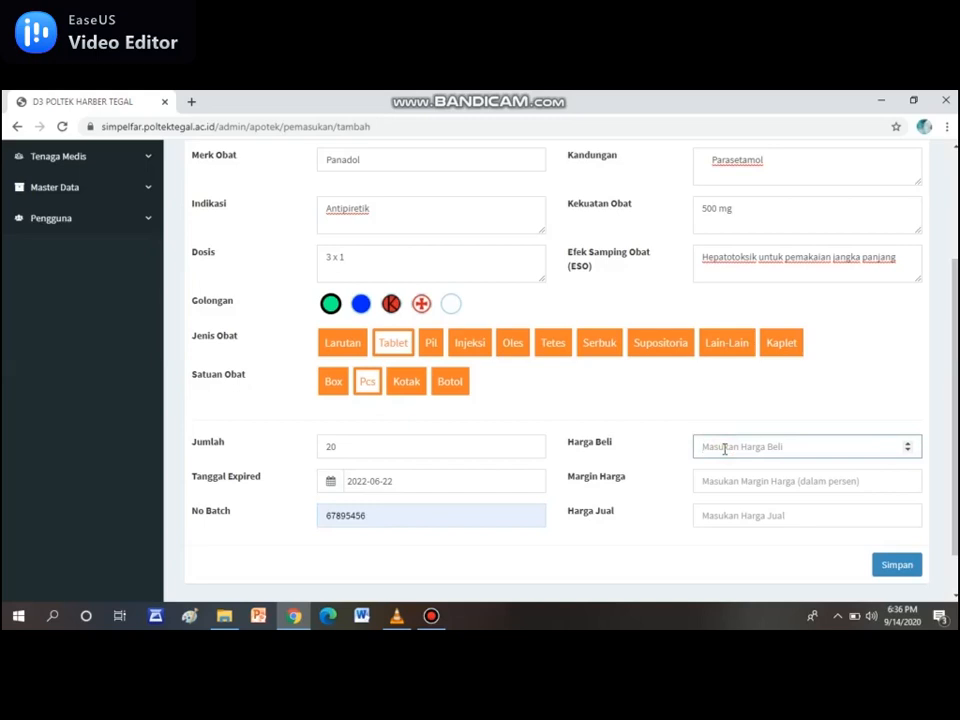
type("5000")
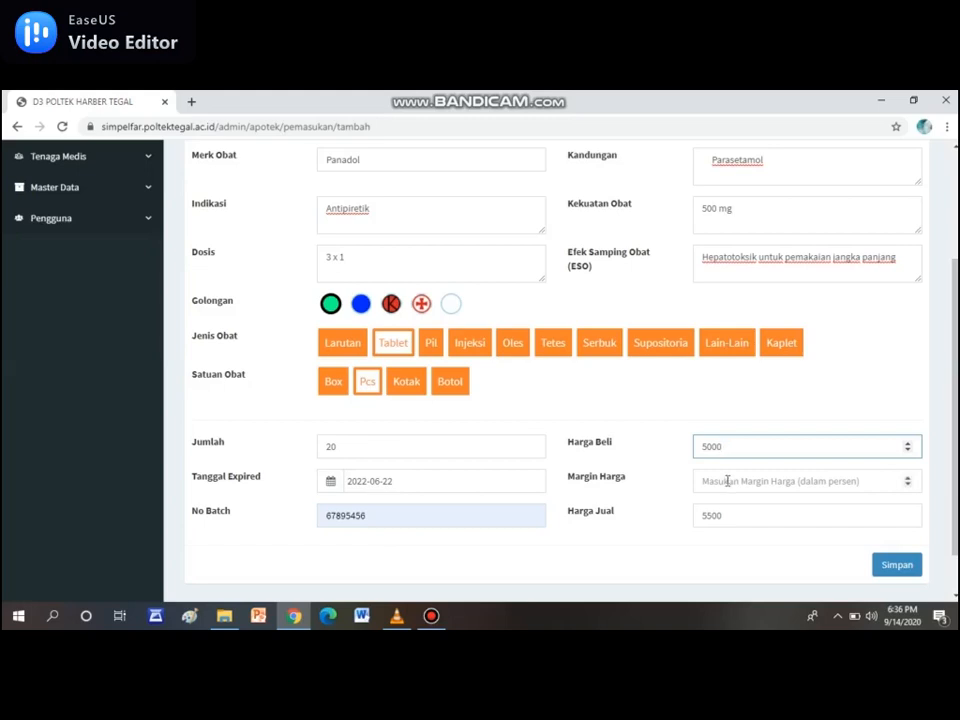
left_click(727, 481)
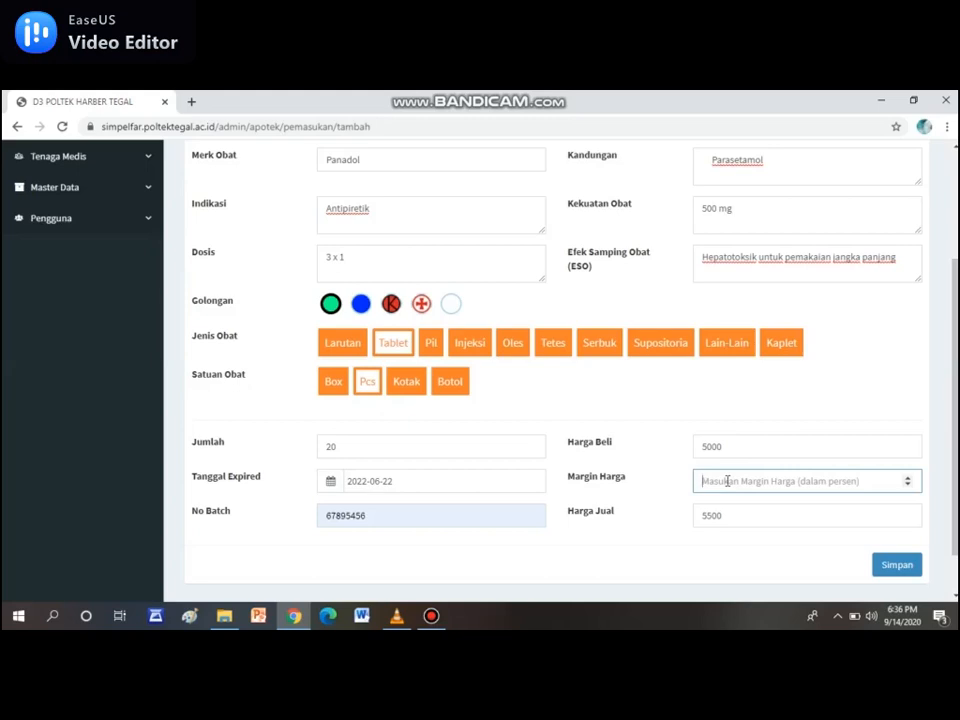
Enter a Margin Harga of 5, raising Harga Jual to 5750
type("5")
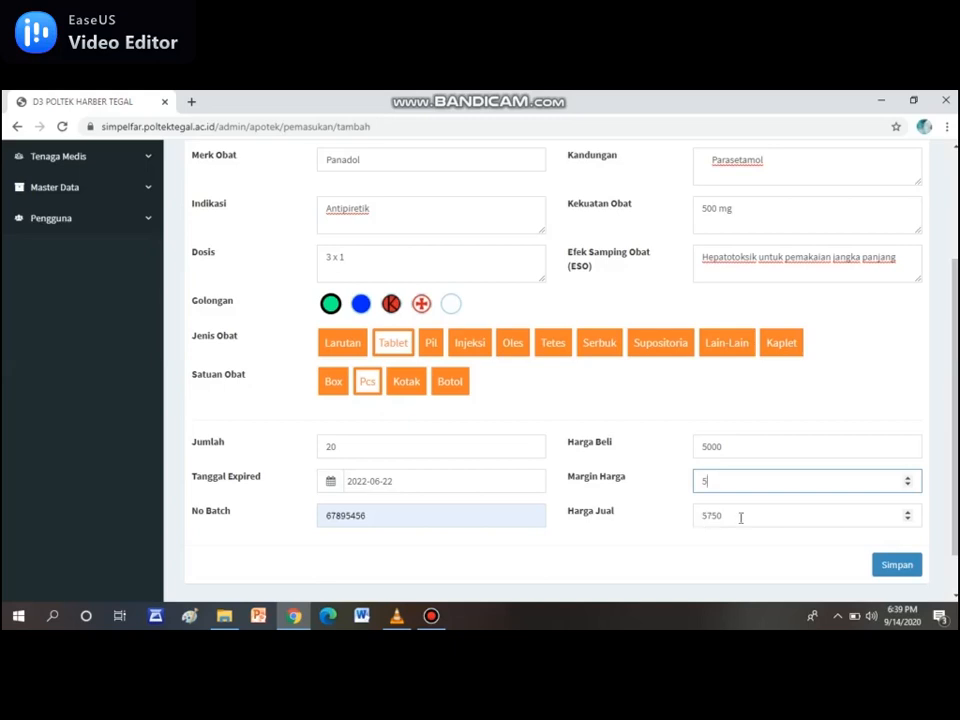
Submit the completed Panadol intake form with the Simpan button
left_click(895, 567)
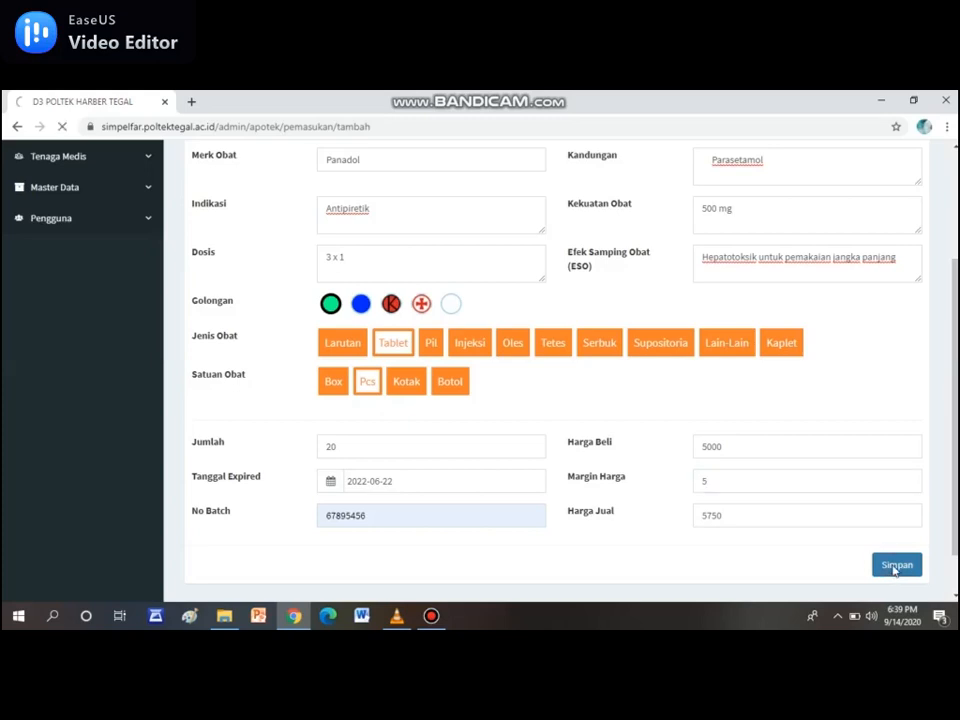